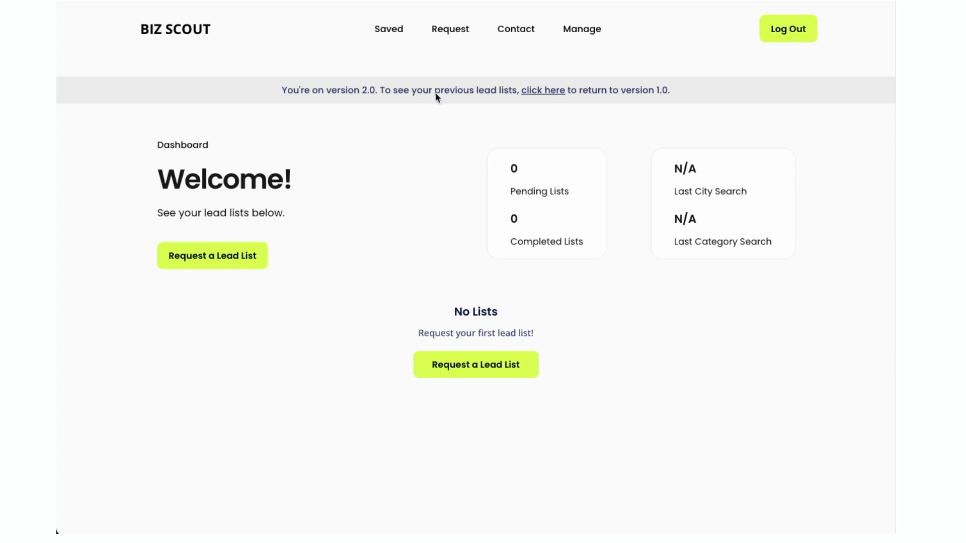
Use the 'click here' link in the version 2.0 banner to go to the version 1.0 dashboard.
left_click(543, 95)
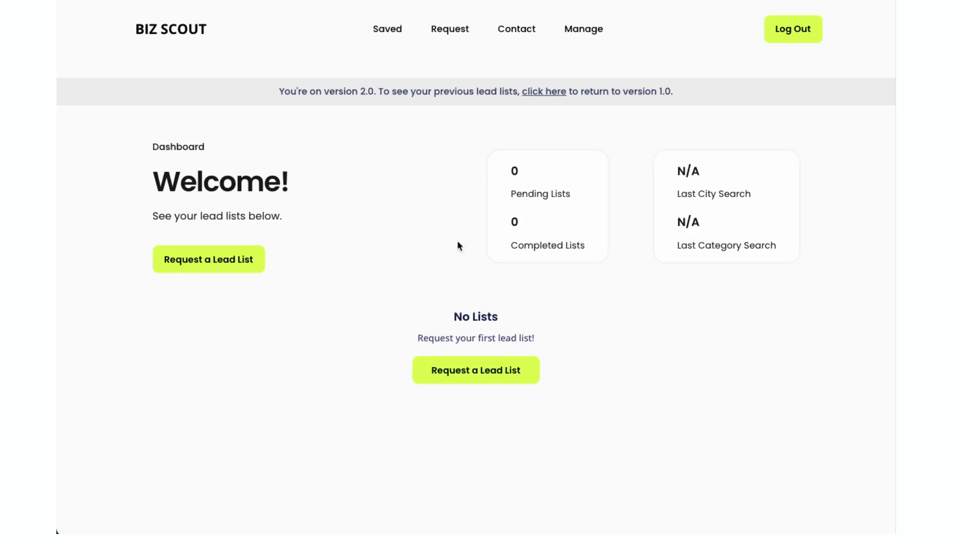
Highlight the Pending and Completed Lists counts, both at 0, then clear the highlight.
left_click_drag(510, 169, 604, 280)
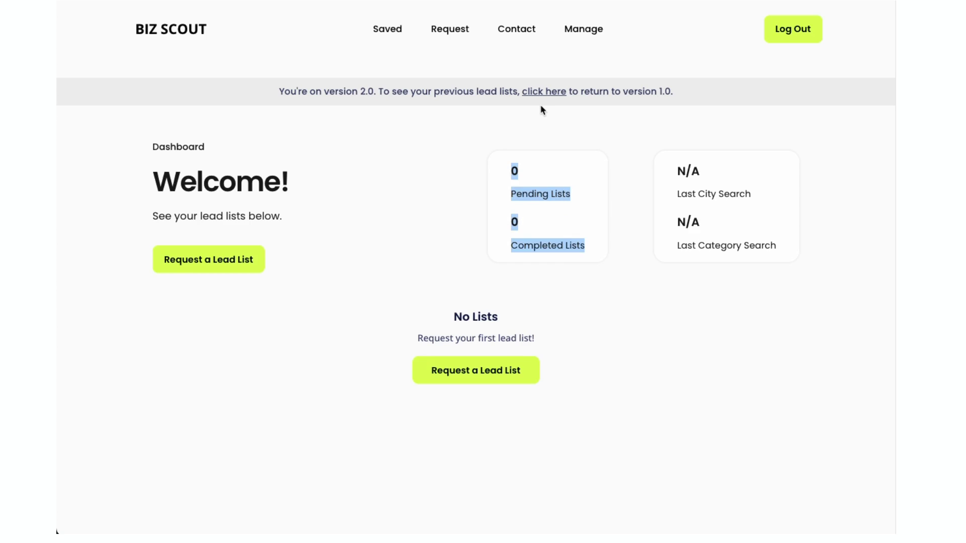
left_click(594, 274)
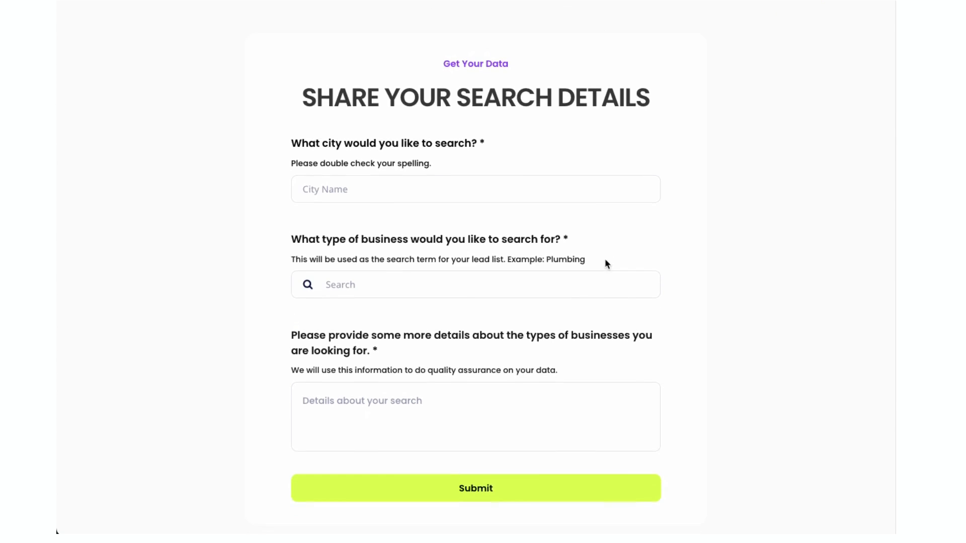
Submit a lead list request for city Austin, with Plumbers picked from the 'plum' suggestions.
scroll(752, 255, "up", 1)
left_click(394, 165)
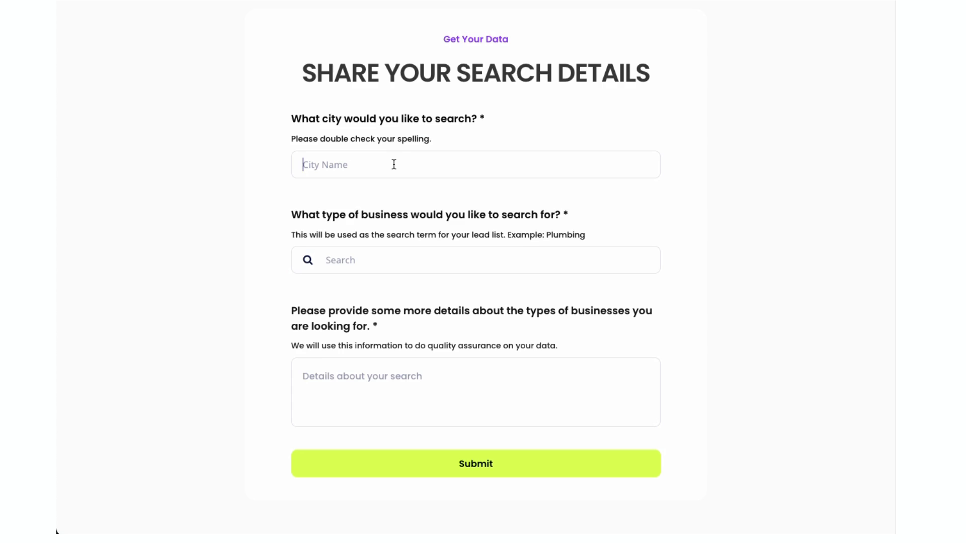
type("Austin")
left_click(375, 259)
type("Plumbing")
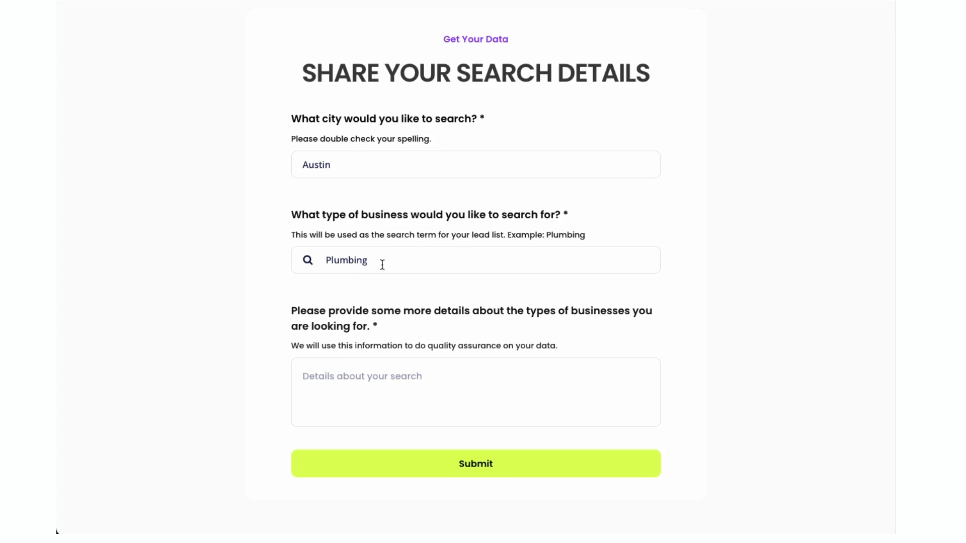
key("ctrl+a")
key("BackSpace")
left_click(387, 261)
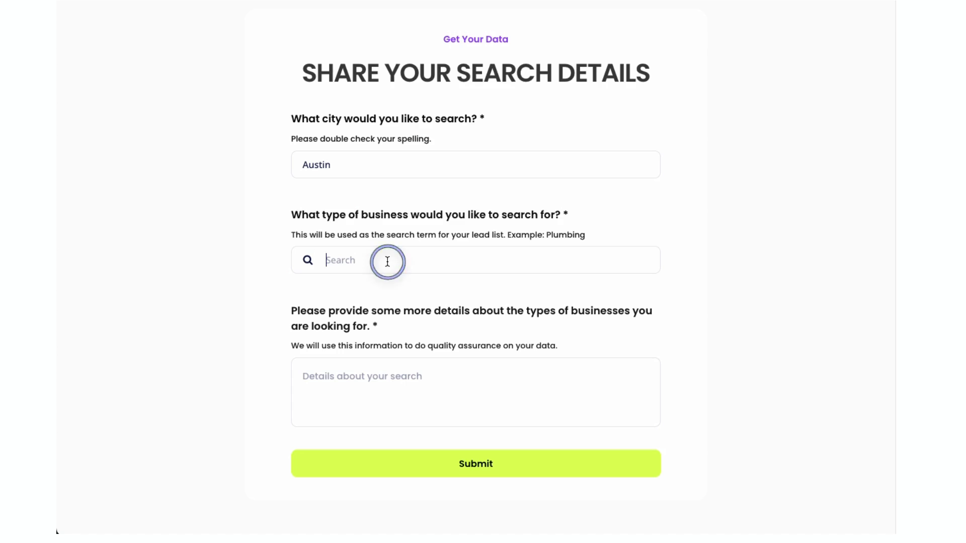
type("plum")
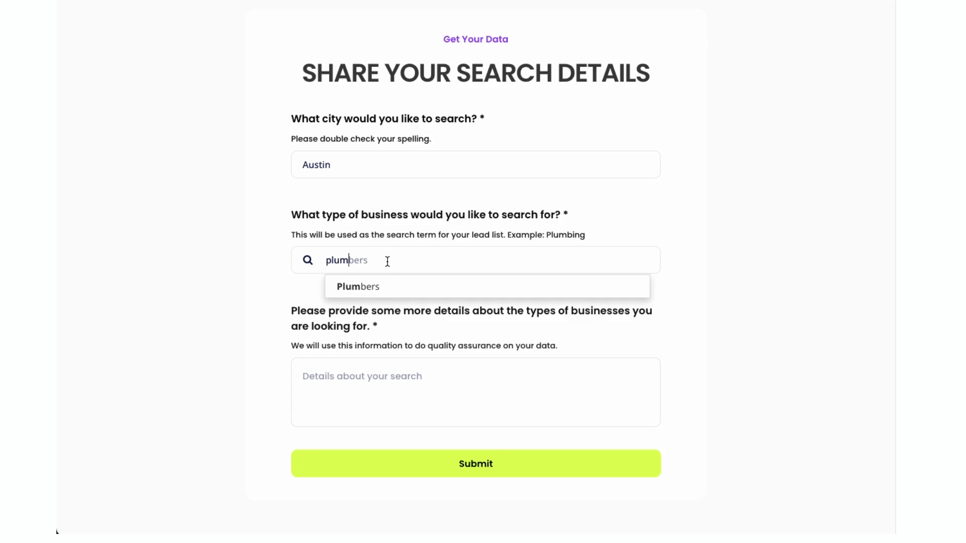
left_click(375, 285)
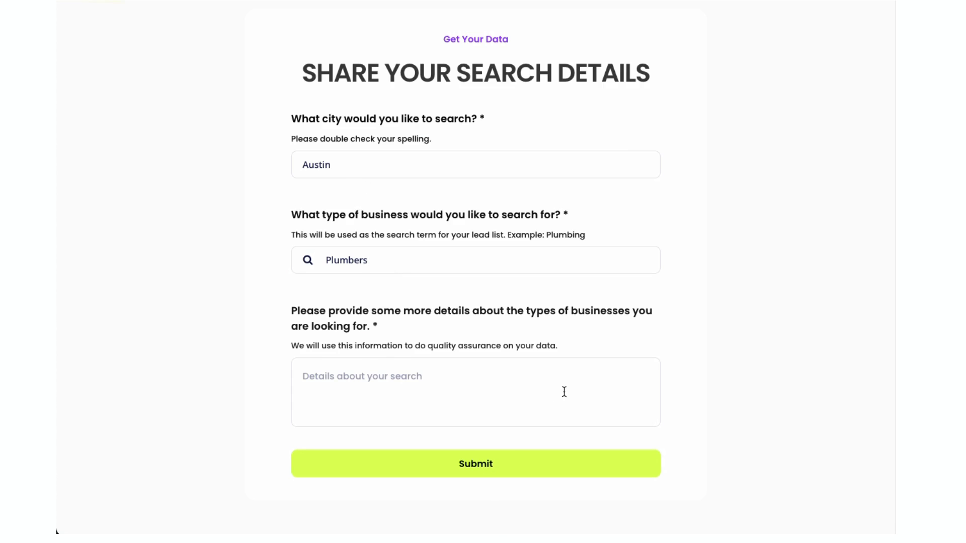
key("Return")
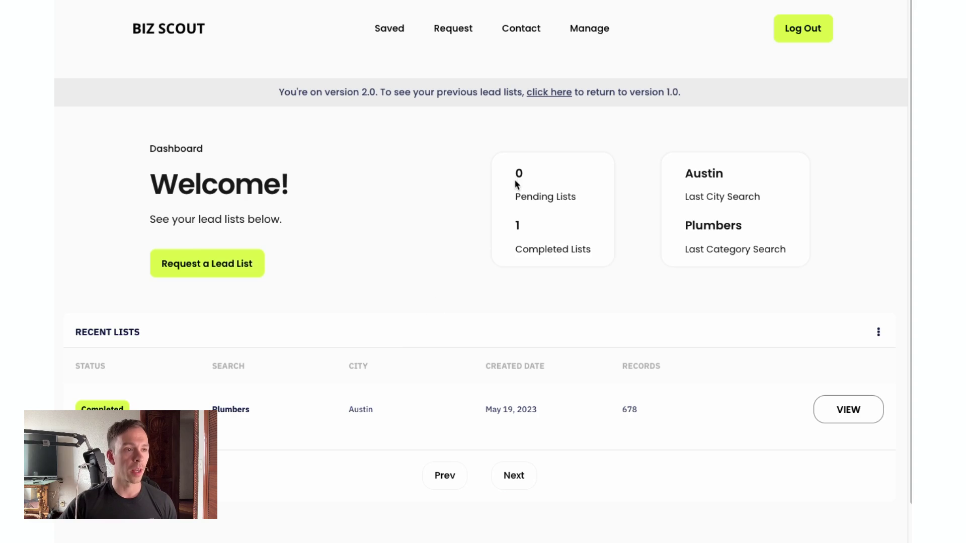
Review the 1 completed list, the Austin and Plumbers searches and 678 records, then open that list.
left_click(567, 263)
left_click_drag(515, 233, 557, 256)
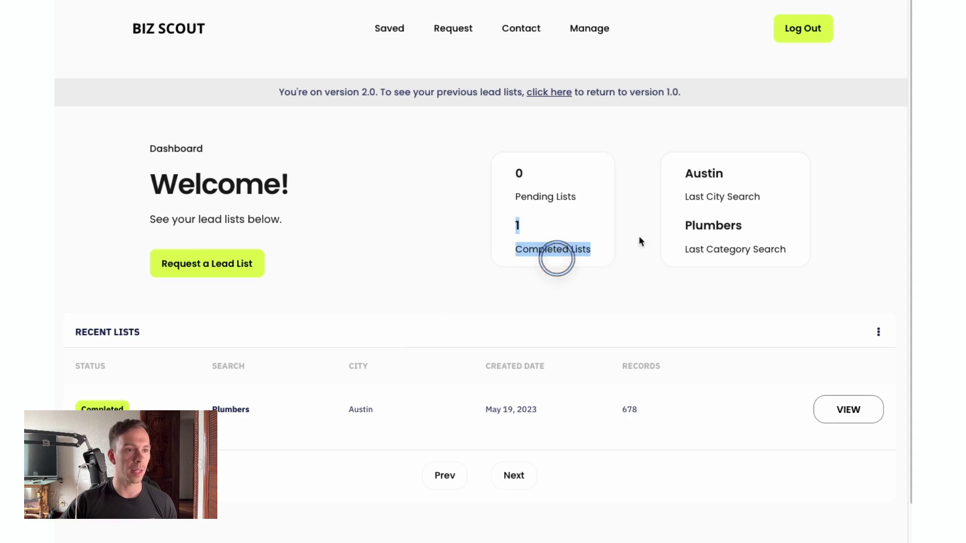
left_click(691, 177)
left_click_drag(691, 178, 765, 209)
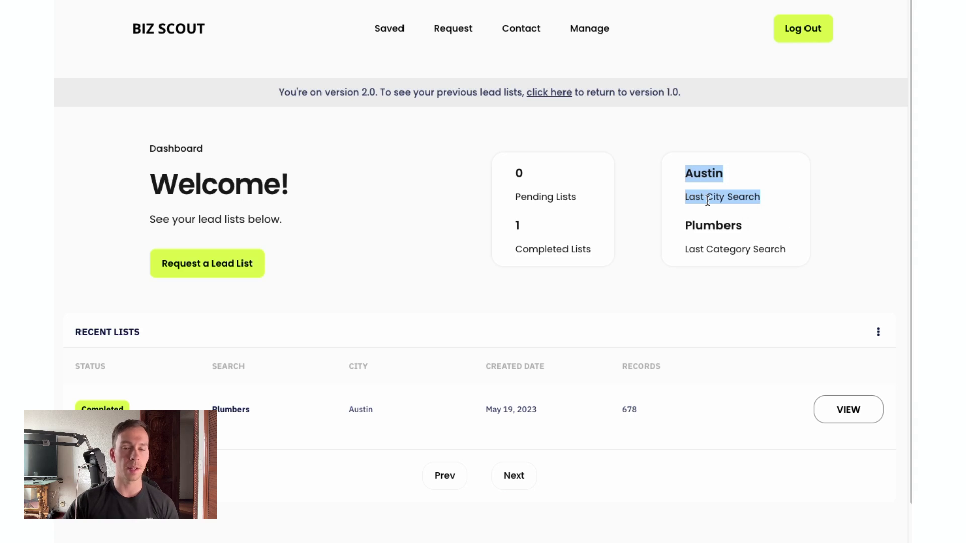
left_click_drag(688, 222, 811, 250)
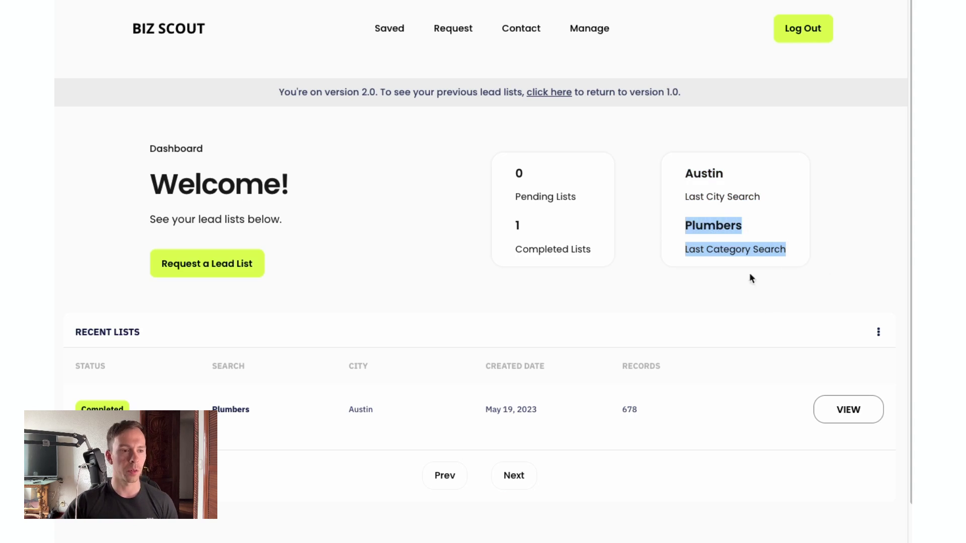
left_click_drag(611, 409, 657, 410)
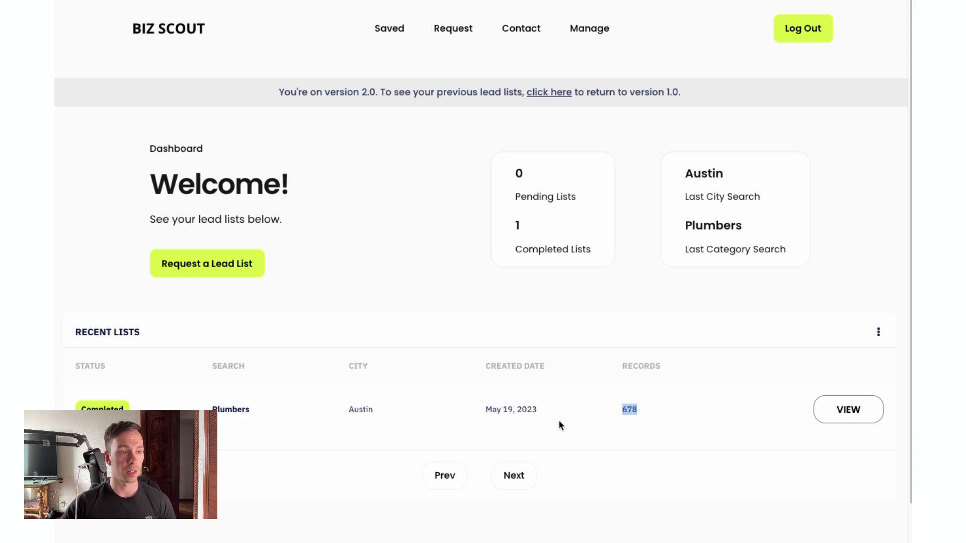
left_click(418, 414)
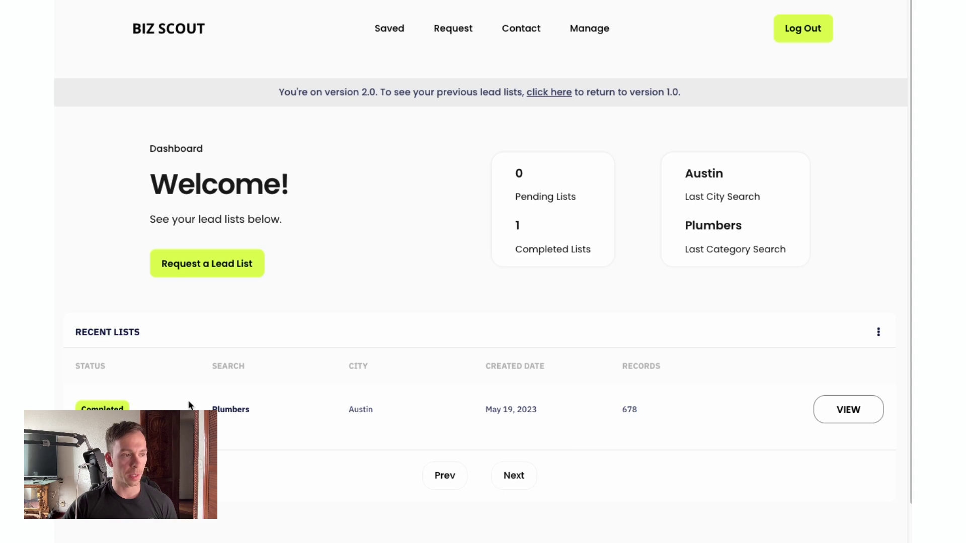
left_click_drag(478, 403, 685, 399)
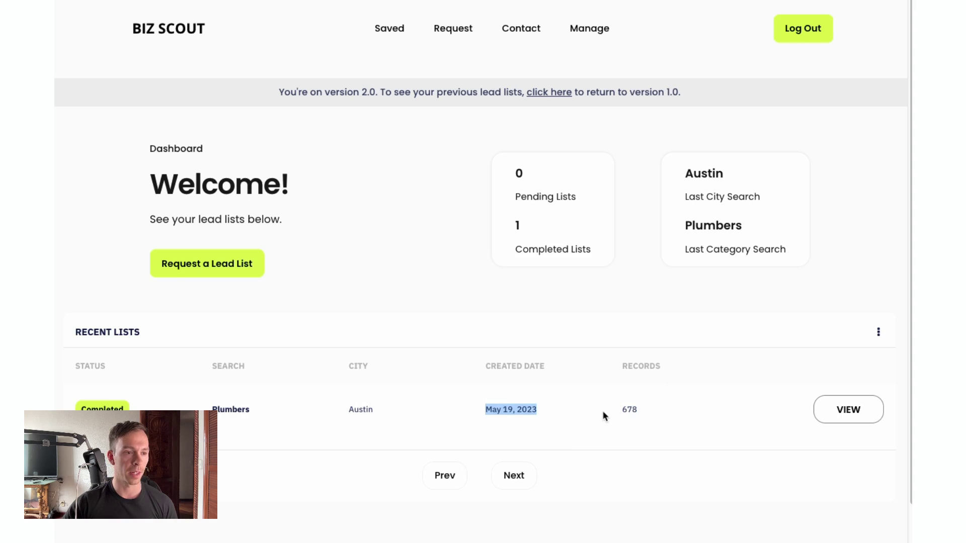
left_click(680, 403)
left_click(843, 420)
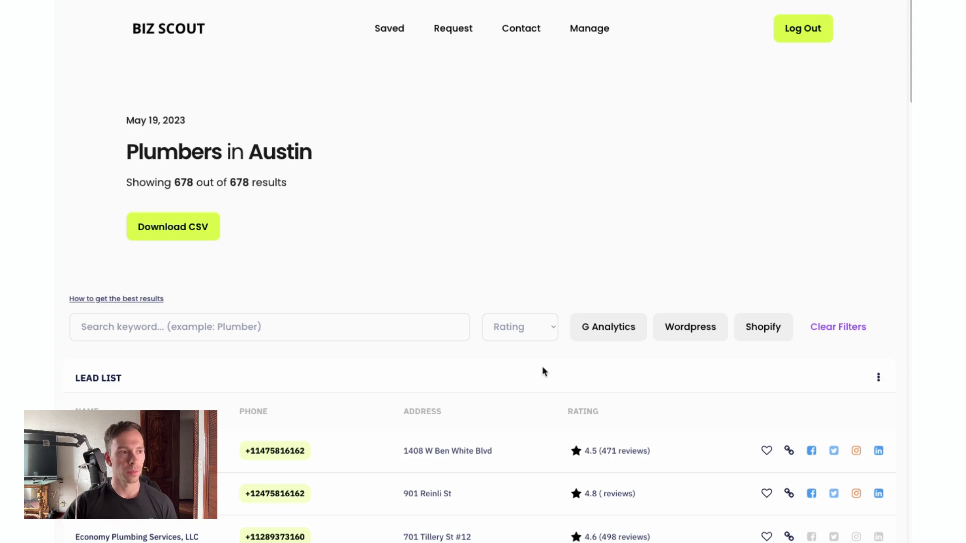
Look over the rating filter choices and the keyword search box for the leads.
scroll(481, 254, "down", 3)
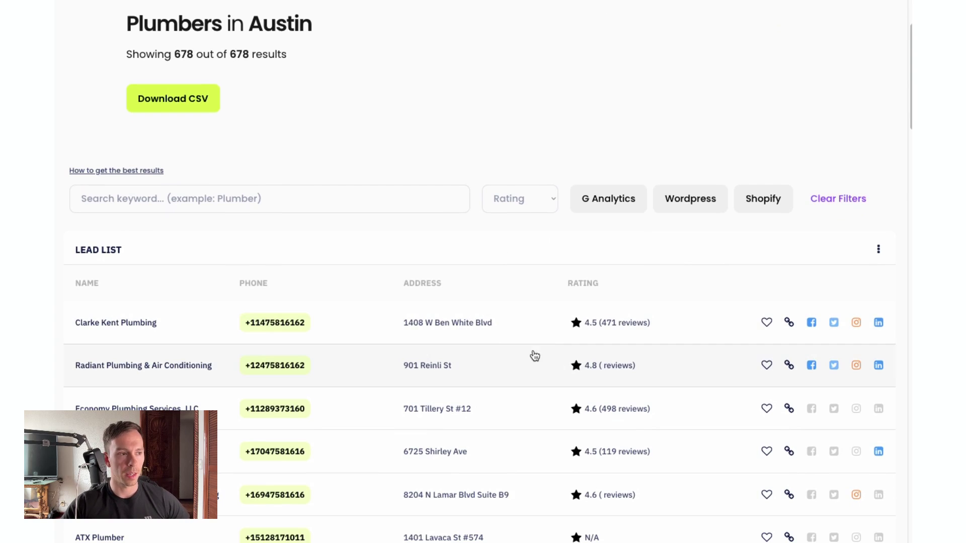
left_click(553, 204)
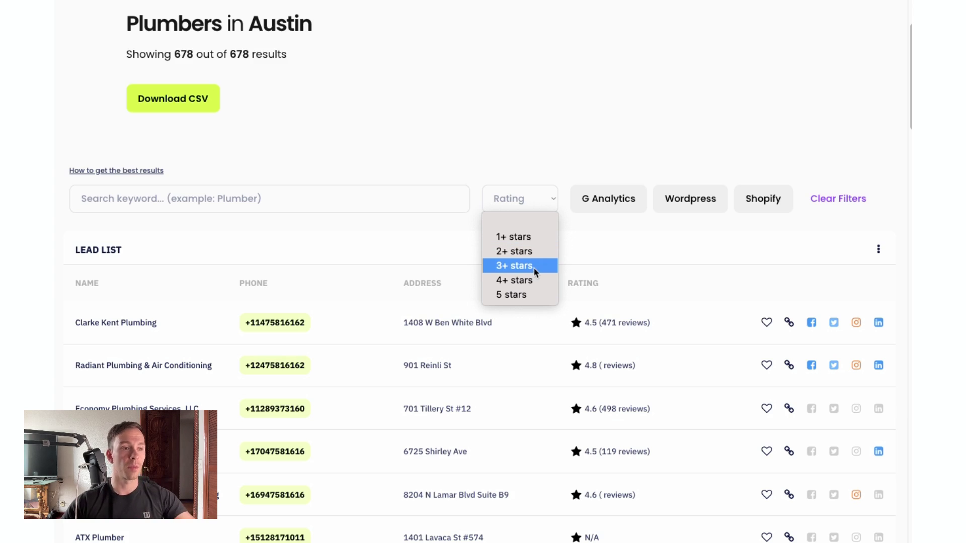
left_click(220, 207)
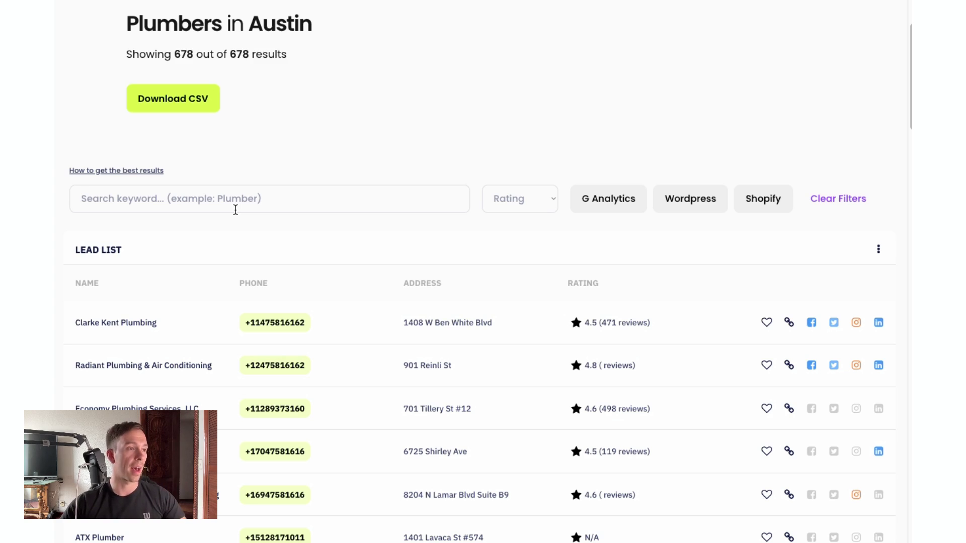
Read through the guide to getting the best filter results, then close it.
left_click(108, 172)
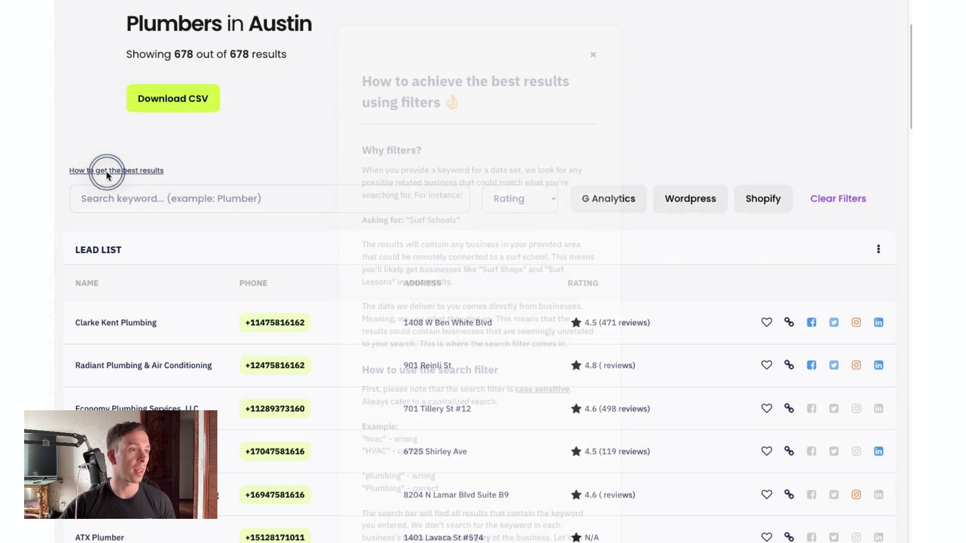
scroll(459, 304, "down", 2)
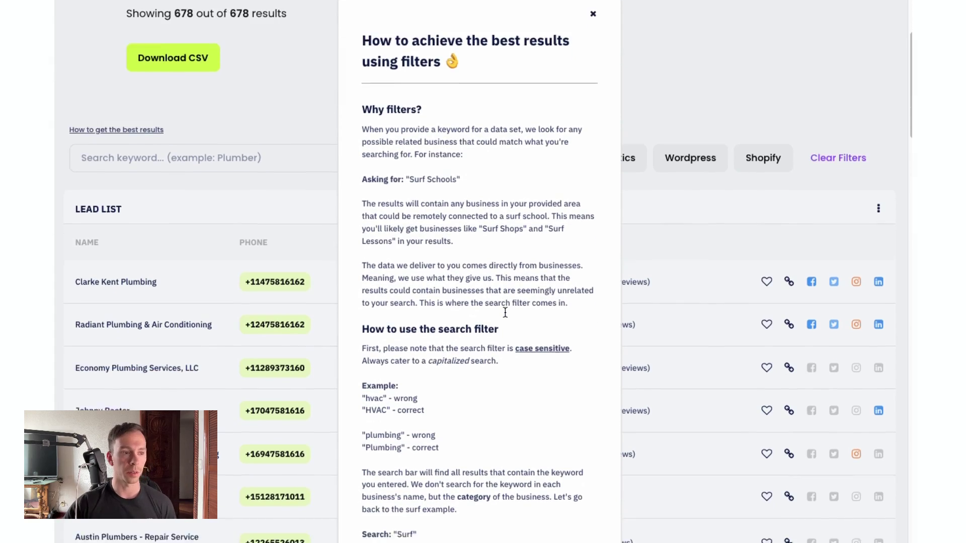
scroll(505, 311, "down", 10)
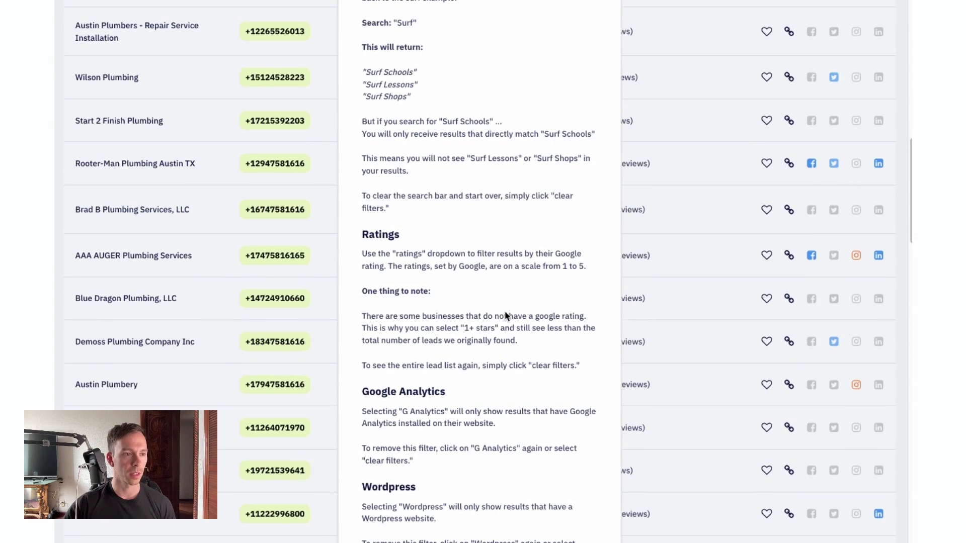
scroll(505, 317, "down", 5)
scroll(505, 317, "up", 17)
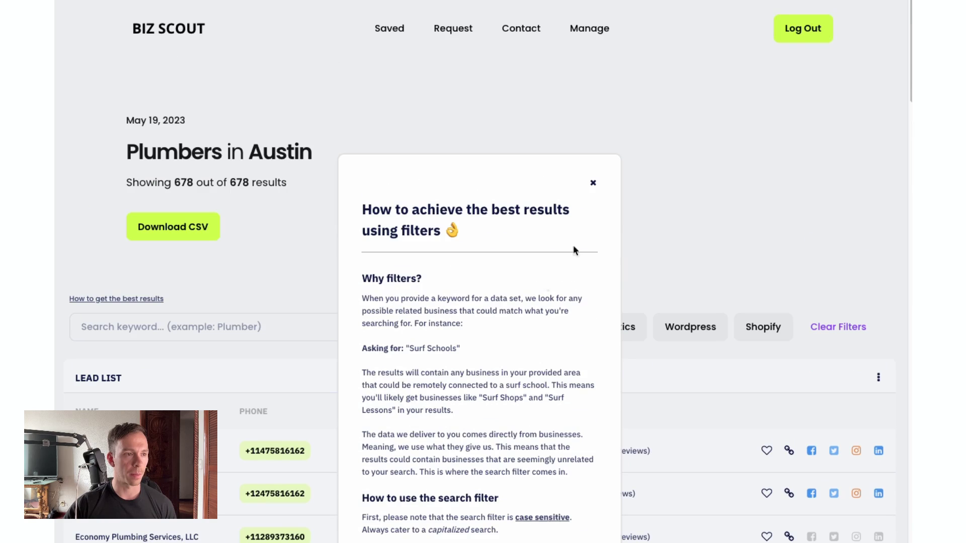
left_click(594, 184)
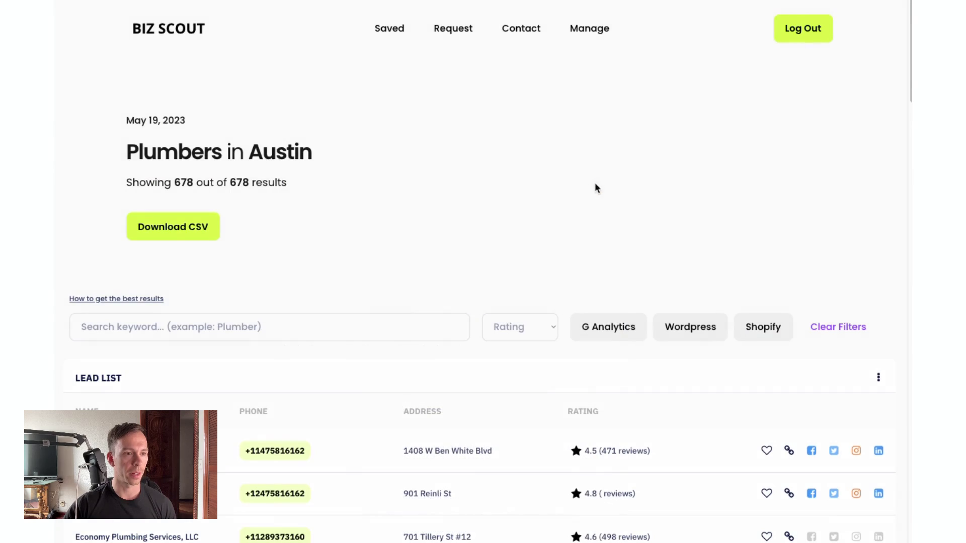
Try the Google Analytics, Wordpress and Shopify filters, clear all filters, and download the CSV.
left_click(611, 340)
scroll(581, 352, "down", 3)
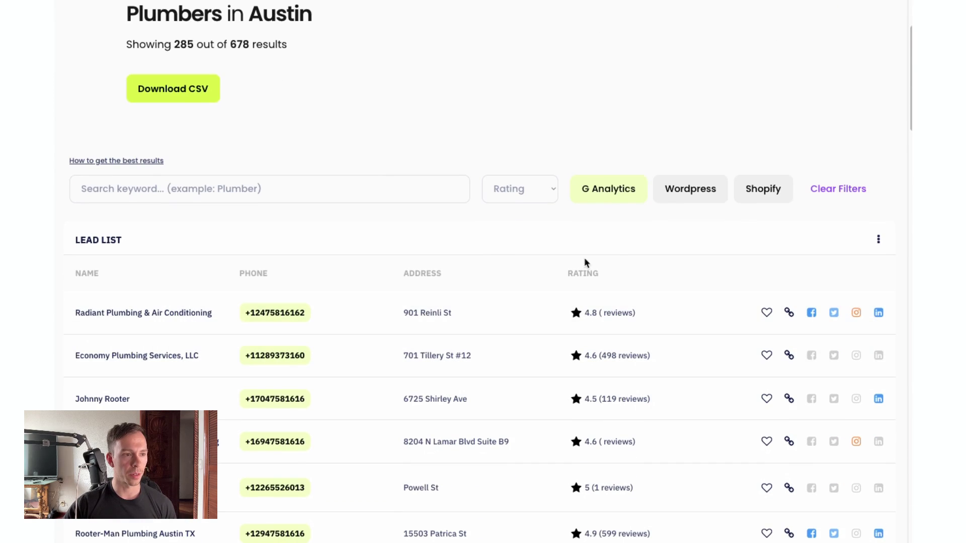
left_click(694, 193)
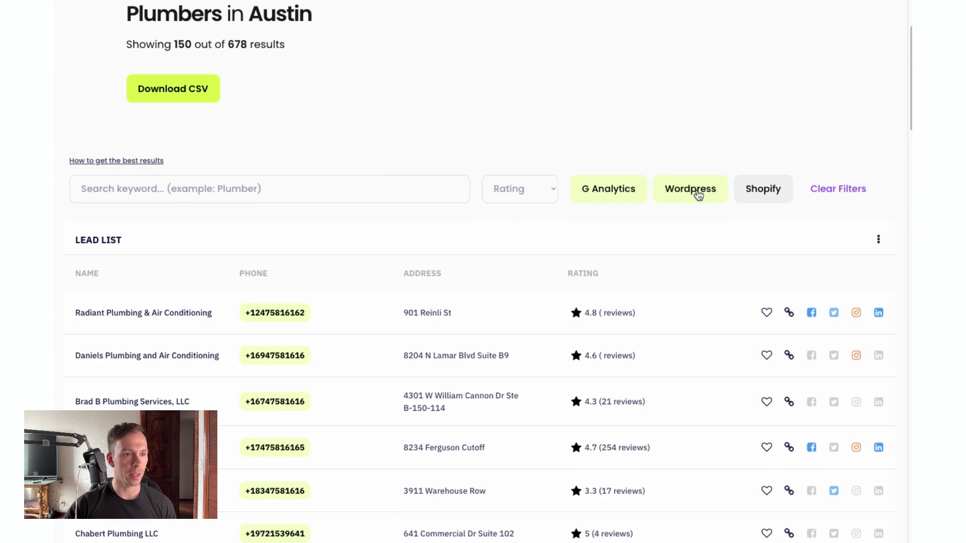
left_click(616, 191)
left_click(737, 189)
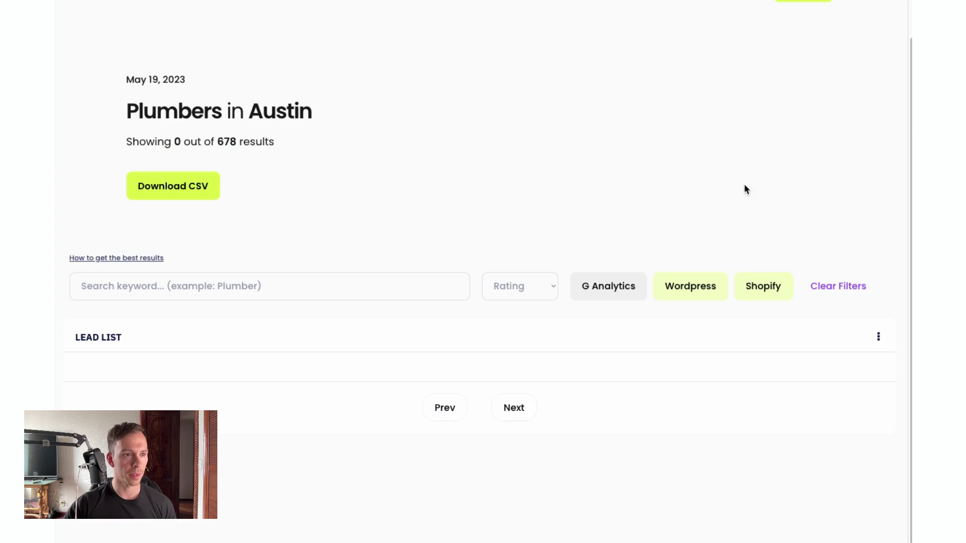
left_click(693, 296)
scroll(626, 407, "down", 1)
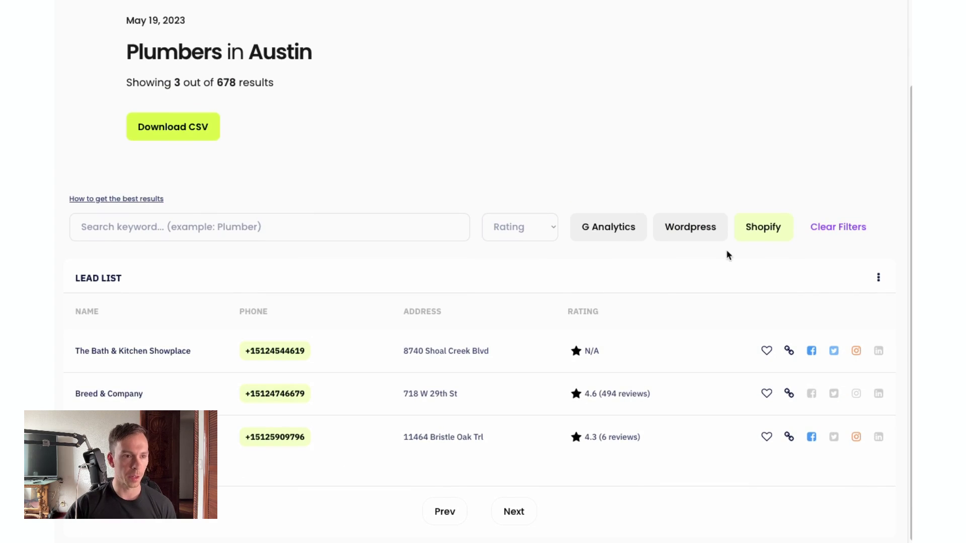
left_click(843, 234)
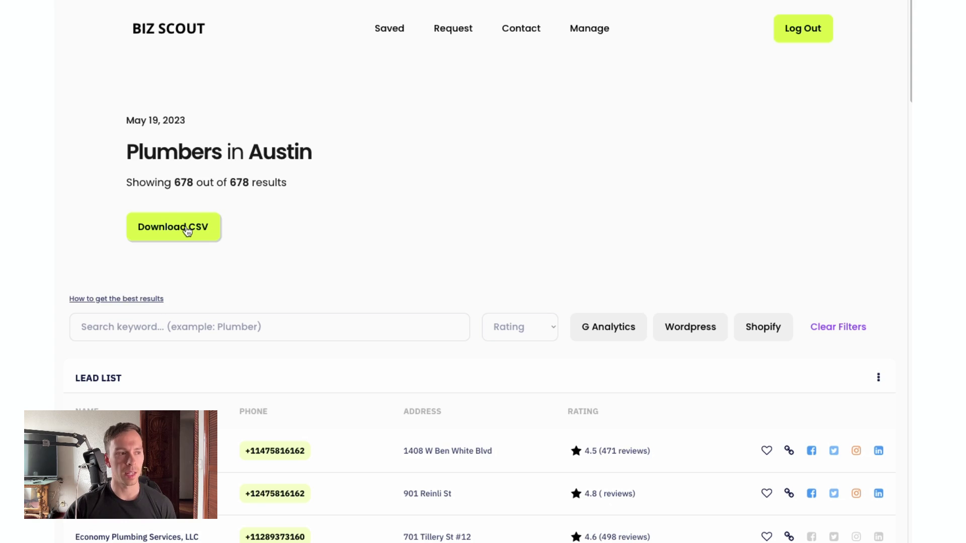
left_click(187, 231)
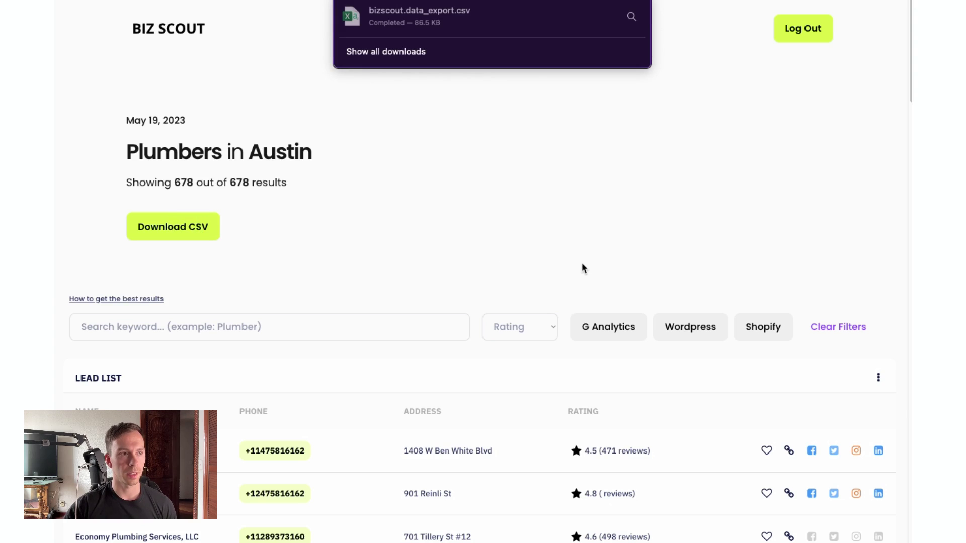
Wait for bizscout.data_export.csv to finish downloading, then bring it up in Excel.
scroll(542, 246, "down", 3)
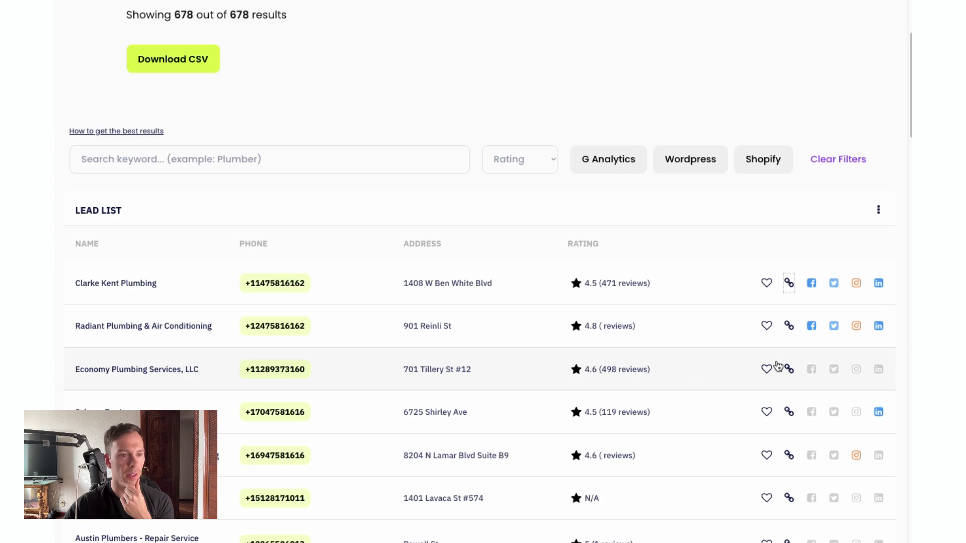
scroll(835, 375, "down", 1)
key("super+Tab")
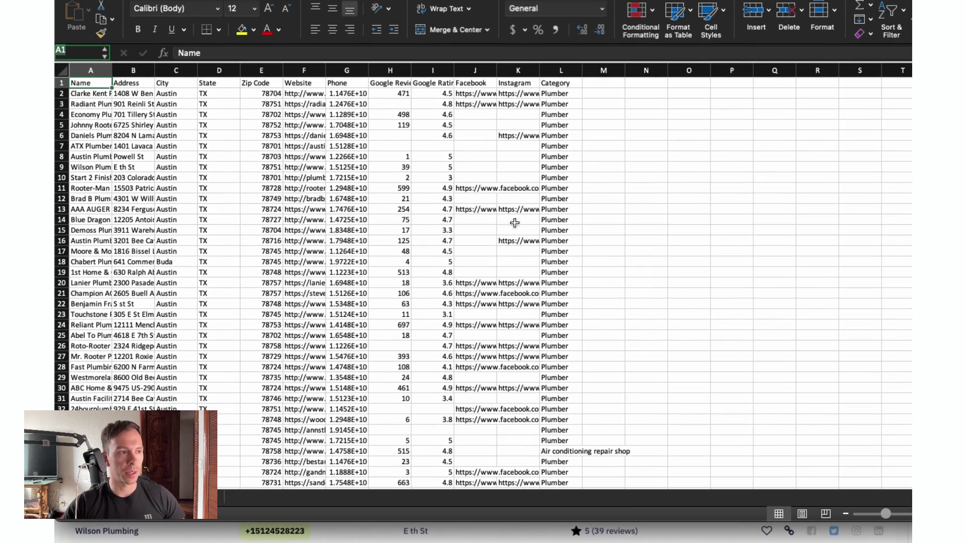
Scroll through the exported sheet and select phone numbers G3:G19 and websites F3:F10.
scroll(206, 399, "down", 2)
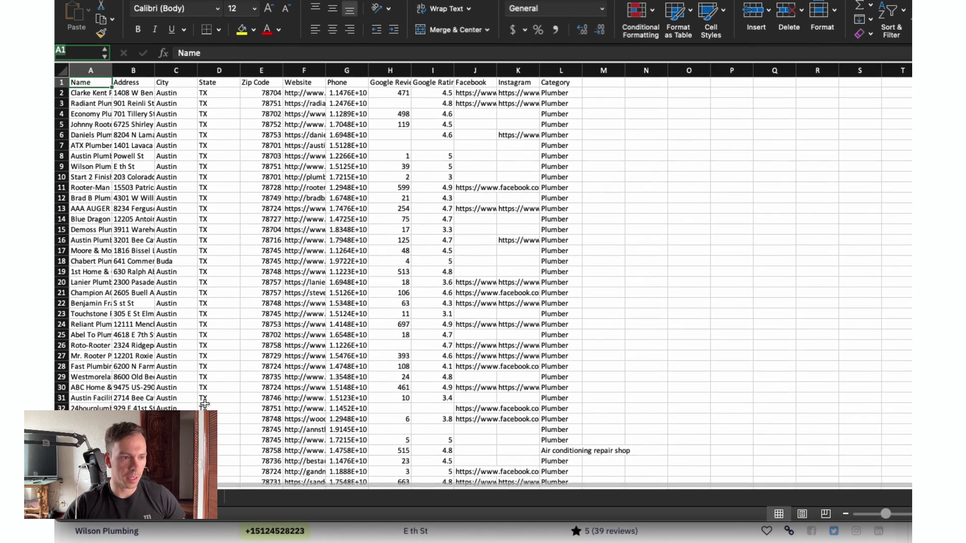
scroll(219, 397, "up", 2)
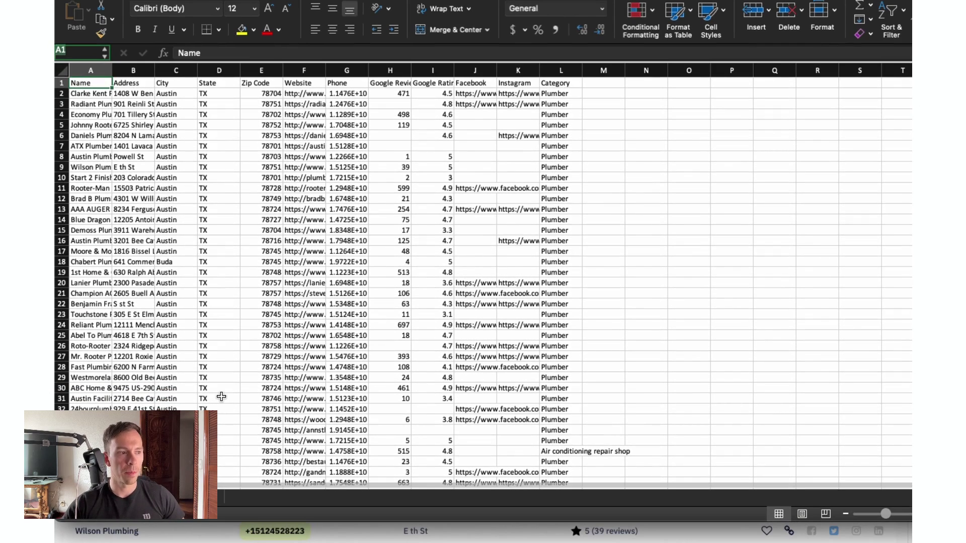
scroll(241, 385, "down", 20)
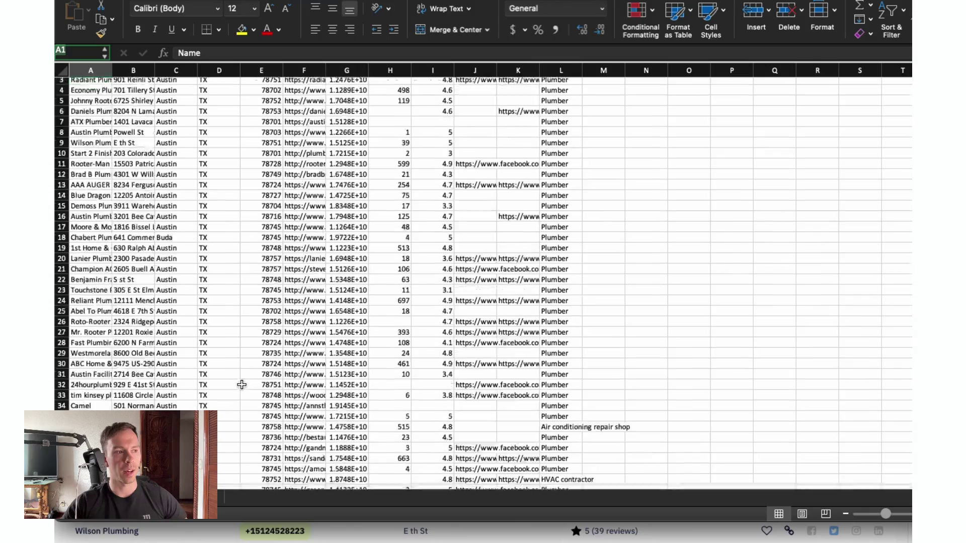
scroll(684, 254, "down", 10)
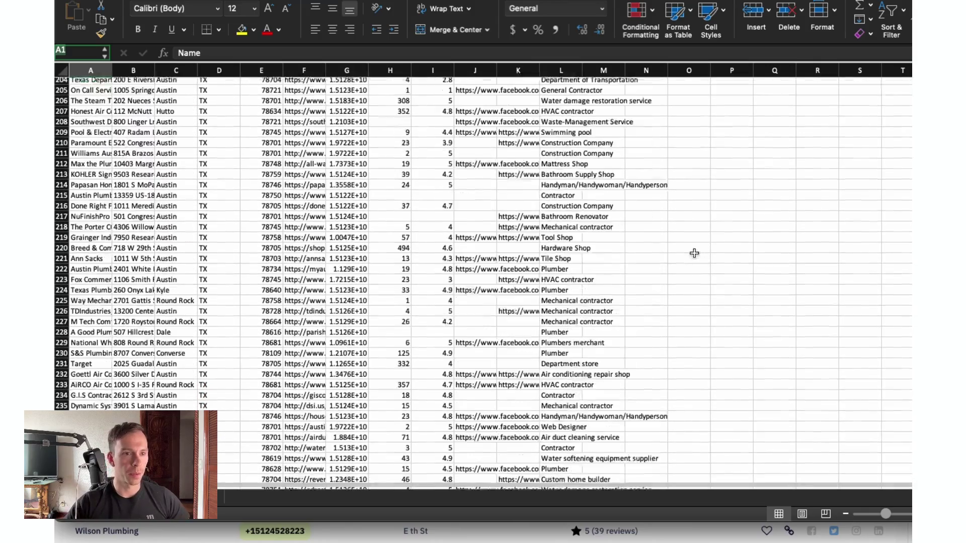
scroll(574, 342, "up", 6)
scroll(567, 347, "up", 20)
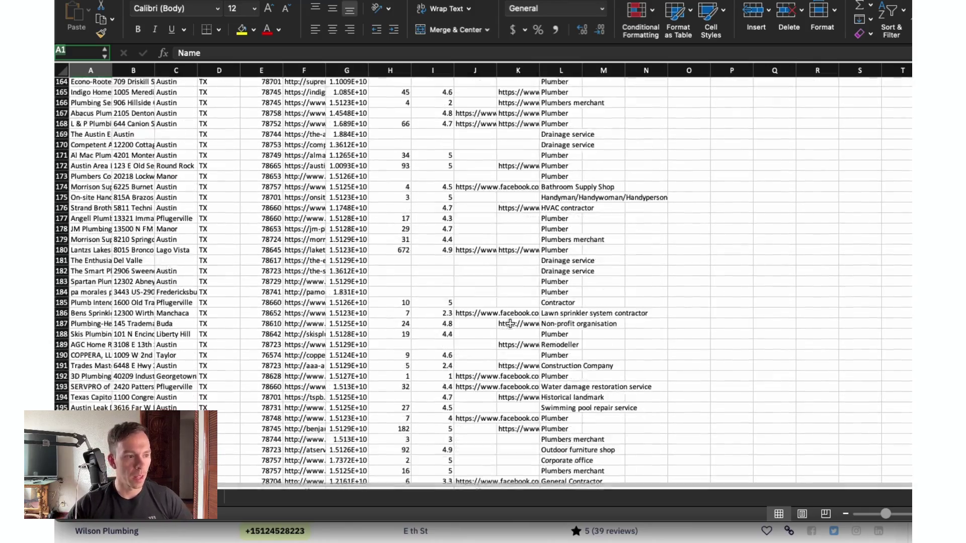
scroll(510, 324, "up", 4)
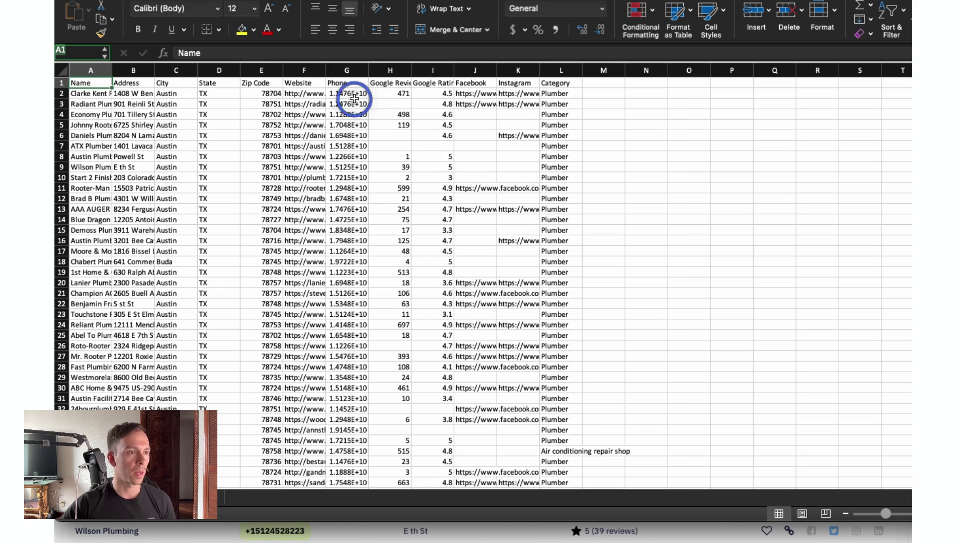
left_click_drag(356, 103, 352, 272)
left_click_drag(304, 104, 304, 177)
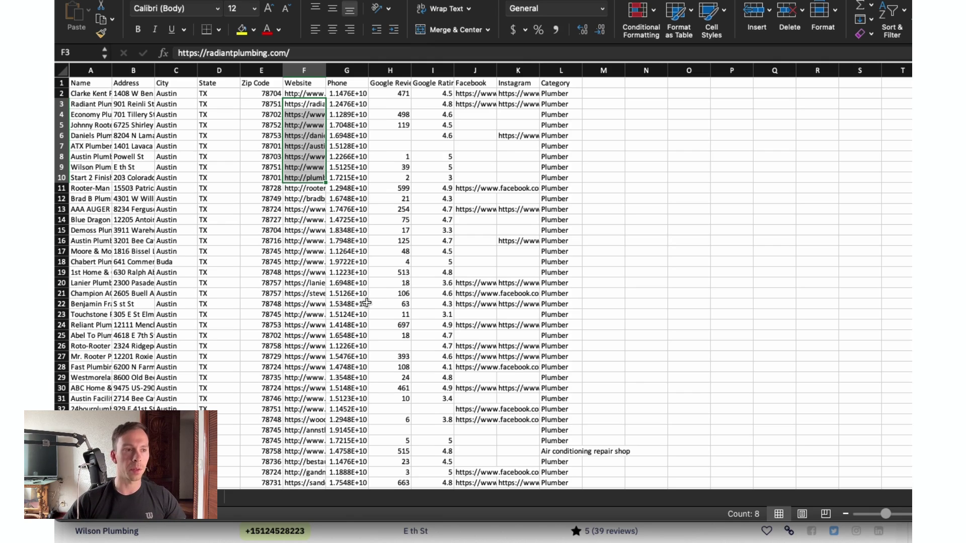
scroll(405, 282, "down", 1)
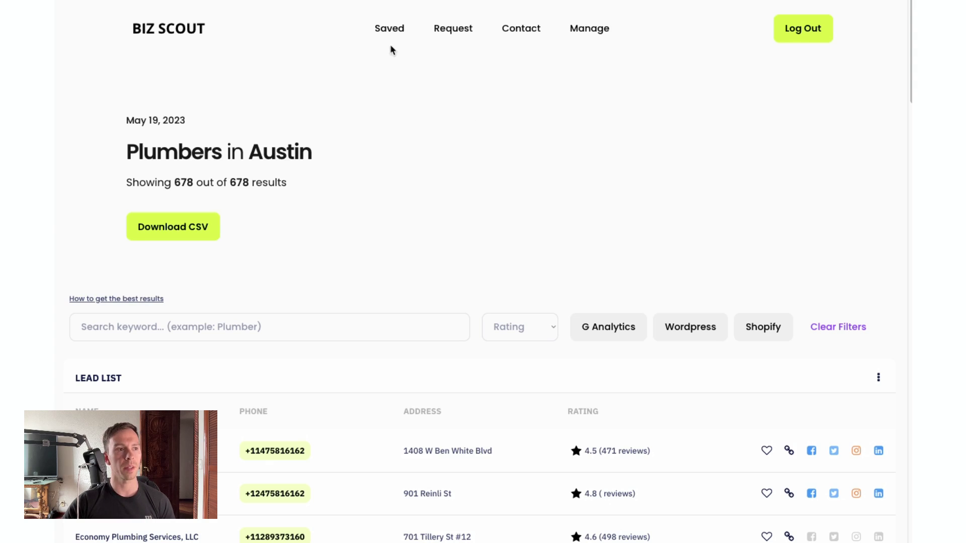
Open the Saved Leads page, showing 0 of 0 saved leads, then head back to My Lead Lists.
left_click(389, 28)
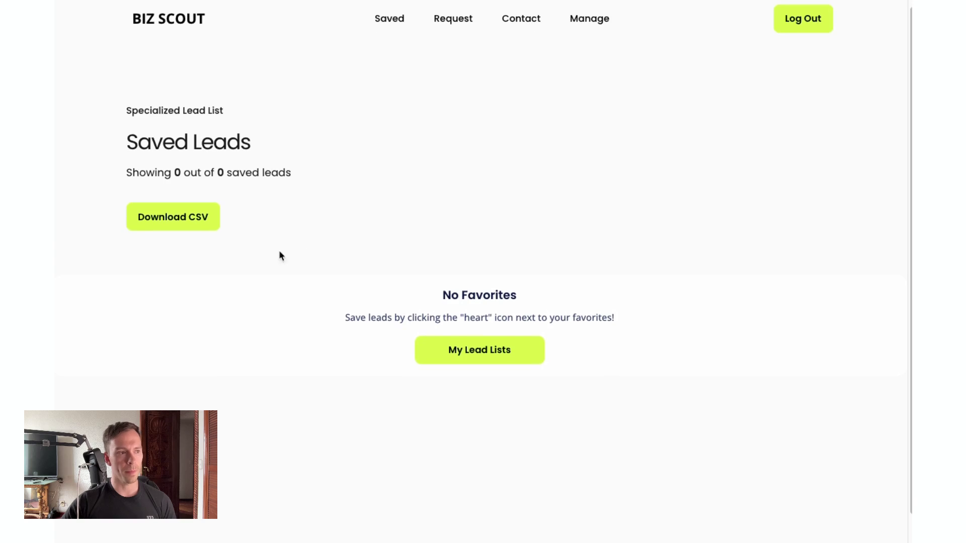
left_click(512, 354)
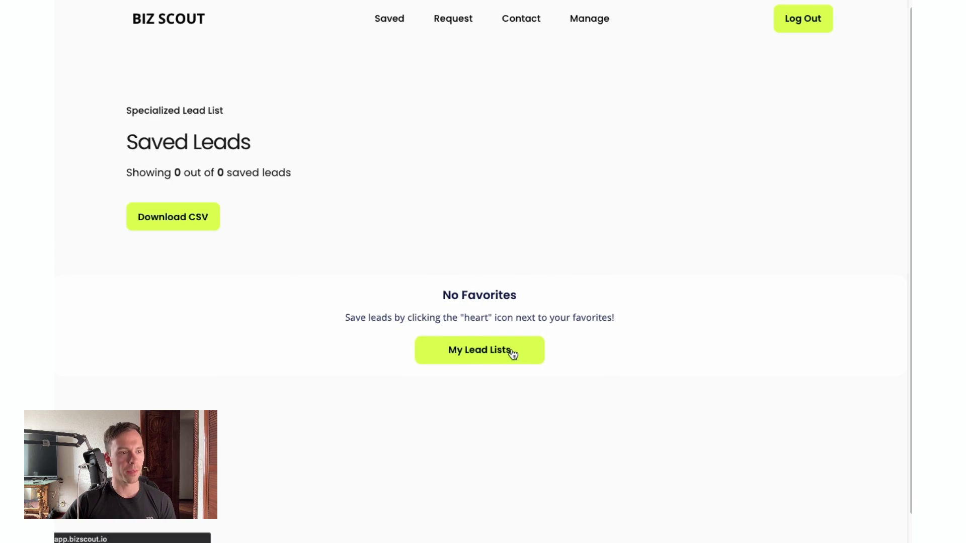